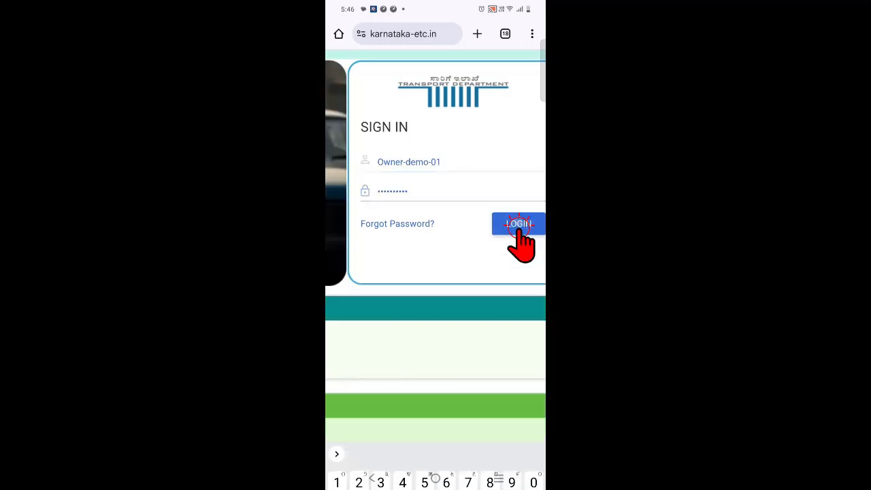
Step: Sign in to the owner account and download the mobile app file KARPUCC.apk despite the harmful-file warning
left_click(518, 224)
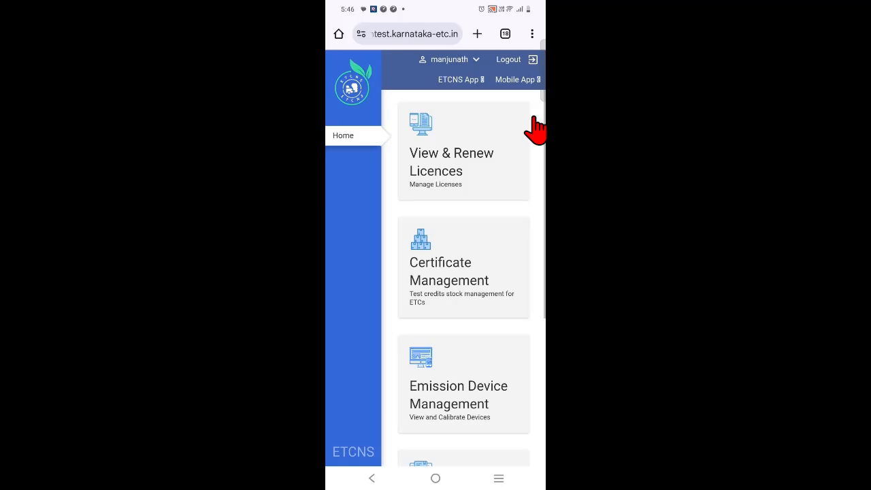
left_click(519, 80)
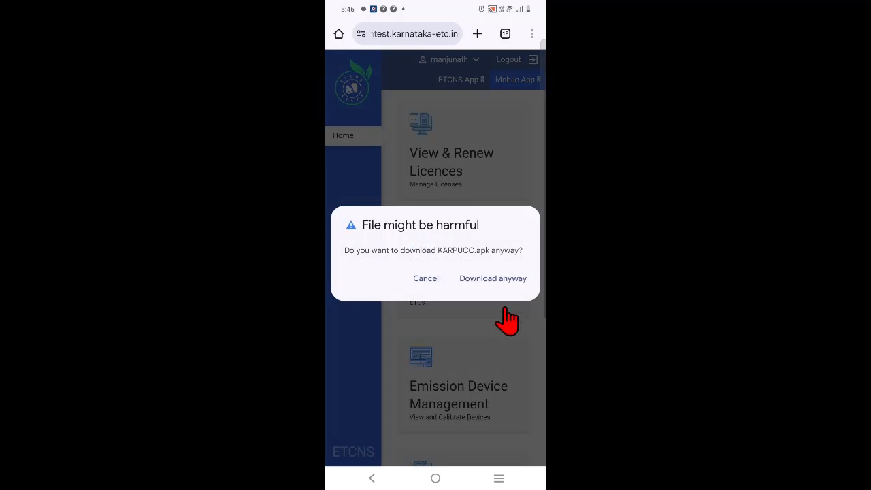
left_click(493, 278)
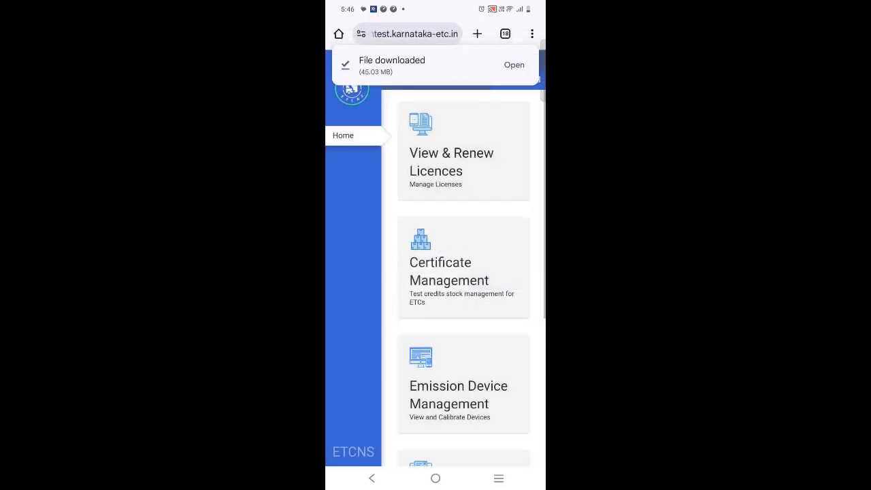
Step: Open the downloaded file, update the ETCNS app with it, and launch the app
left_click(514, 65)
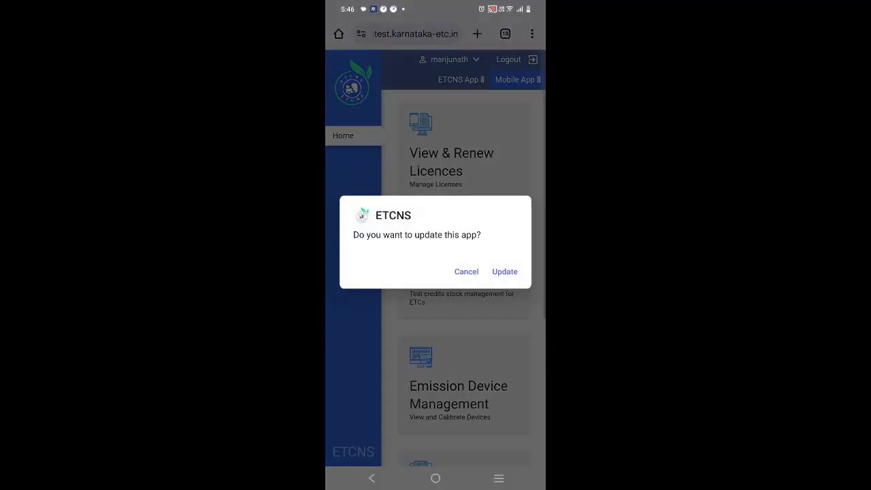
left_click(505, 270)
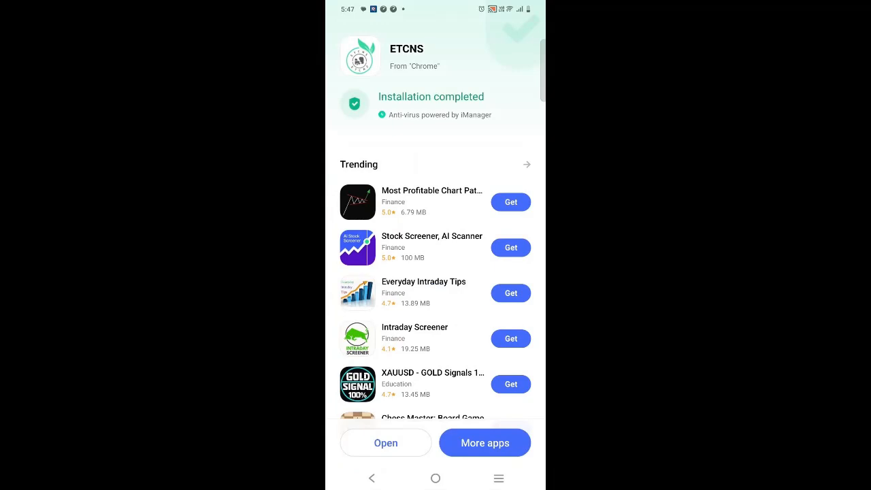
left_click(386, 443)
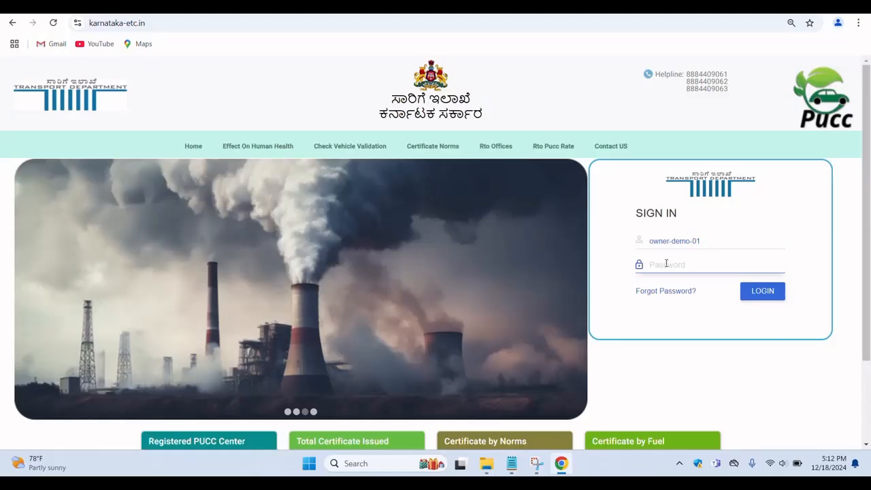
Step: Enter the account password and log in to the owner demo account on karnataka-etc.in
type("*****")
type("***")
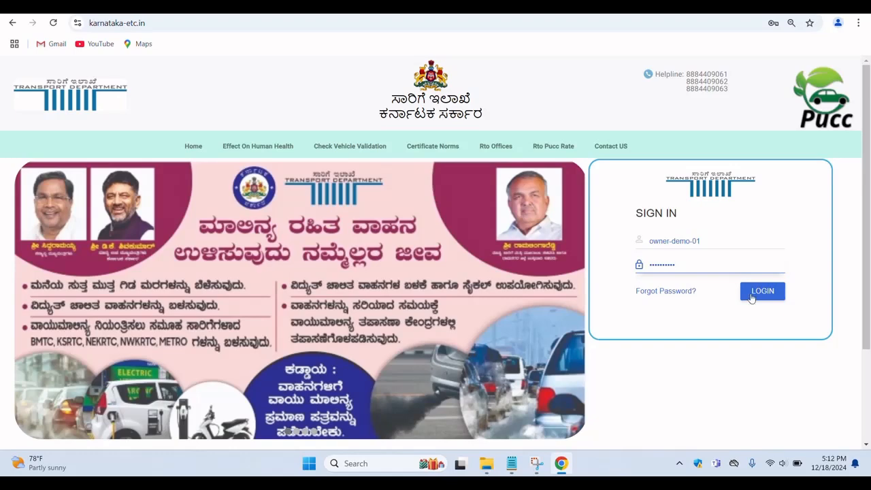
left_click(751, 298)
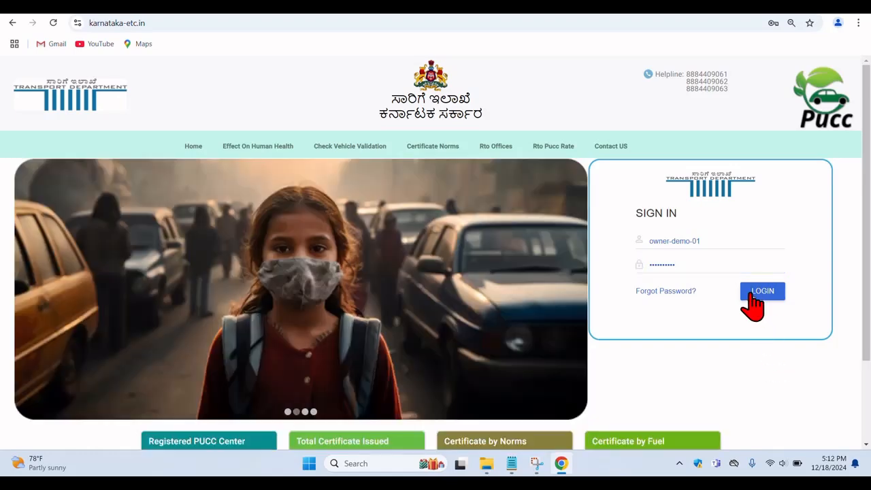
left_click(751, 294)
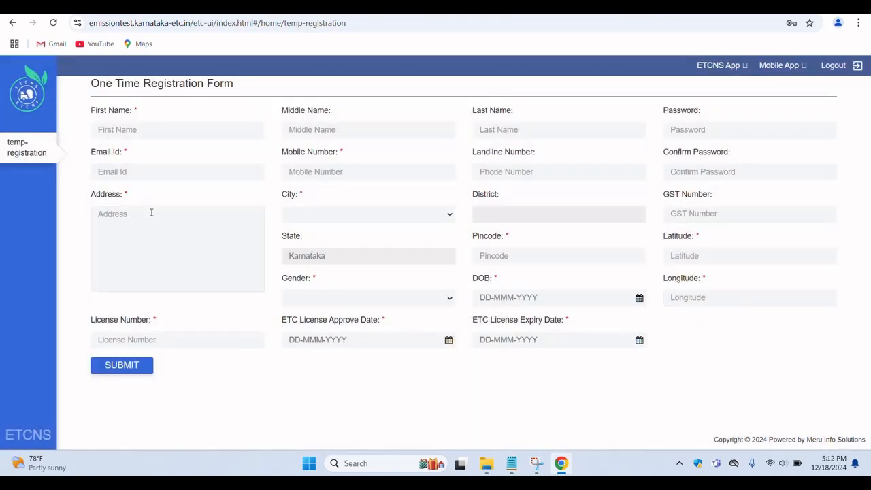
Step: Enter the owner's first name in the One Time Registration Form
left_click(168, 133)
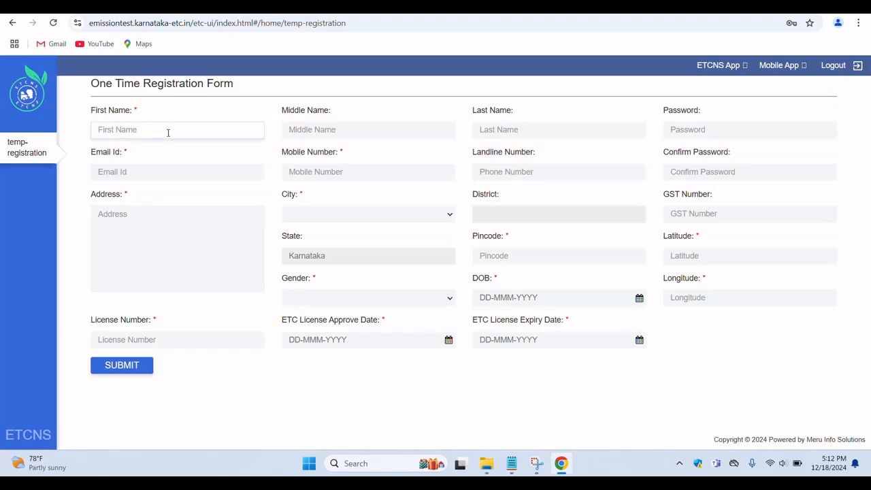
type("ram")
type("es")
type("h")
key("BackSpace")
key("BackSpace")
key("BackSpace")
key("BackSpace")
key("BackSpace")
key("BackSpace")
type("manjunath")
Step: Fill in the owner's e-mail ID in the registration form
left_click(152, 172)
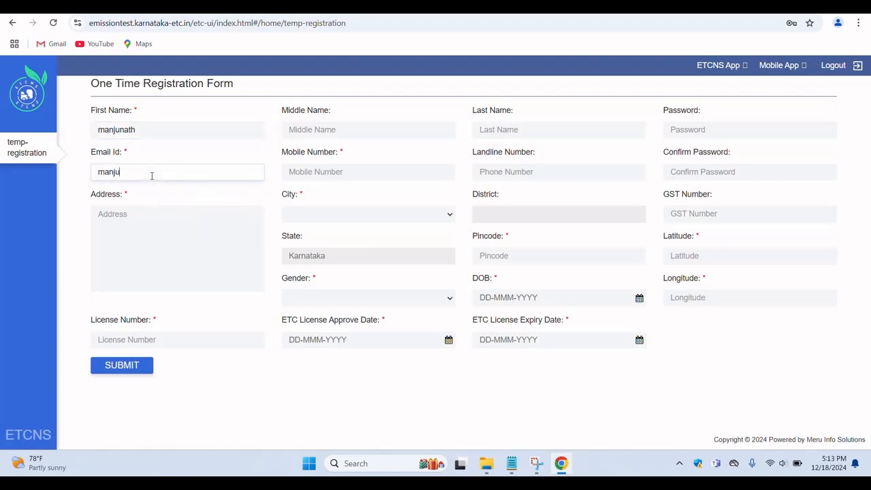
Step: Fill in the owner's address in the registration form and go to the license number field
left_click(142, 229)
type("manj")
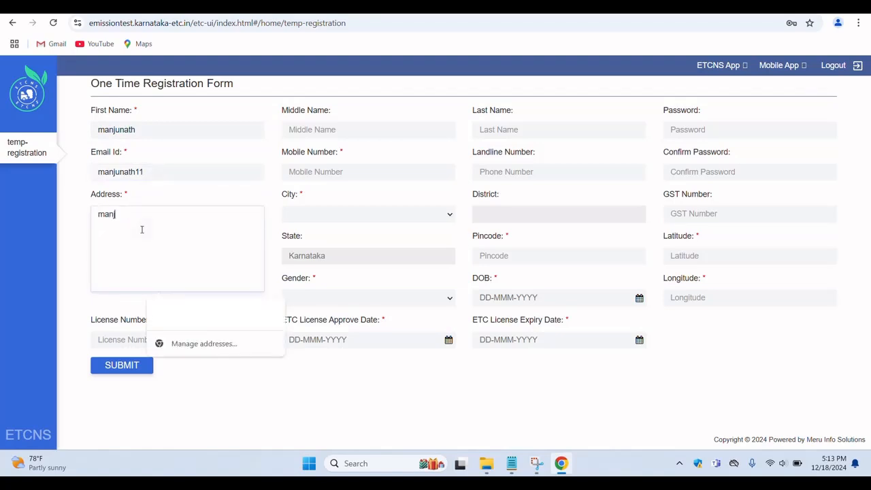
type("unay")
key("BackSpace")
type("thnagar")
left_click(119, 337)
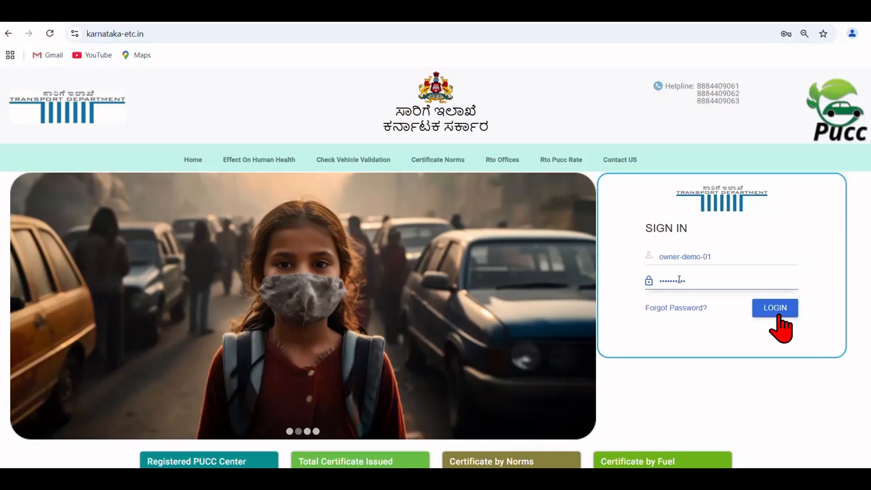
Step: Log in to the owner demo account and view the emission device details of the DEMO MARS center
left_click(777, 309)
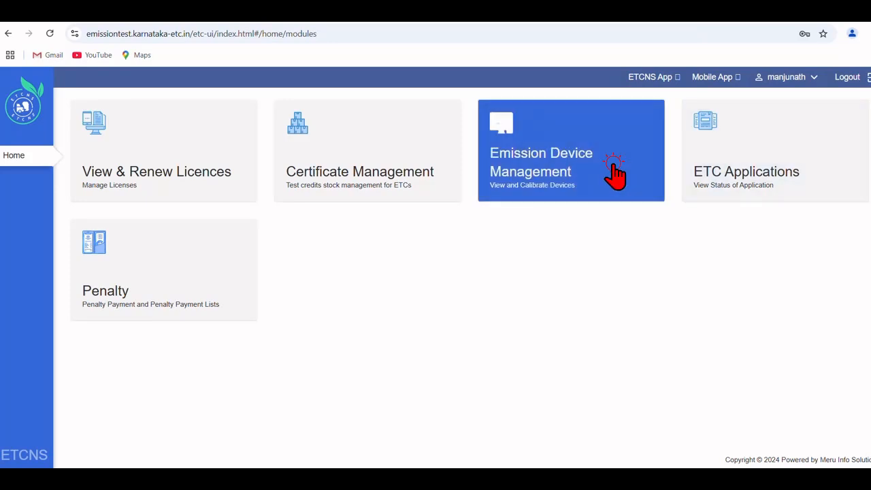
left_click(613, 165)
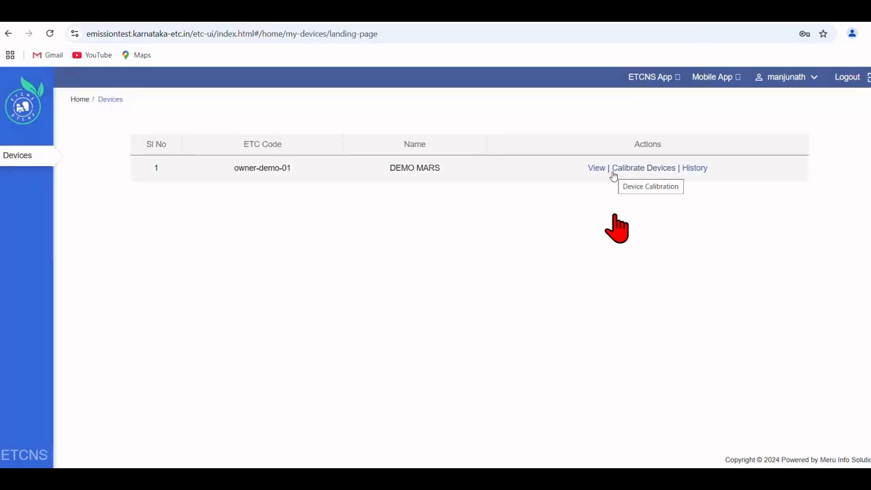
left_click(597, 169)
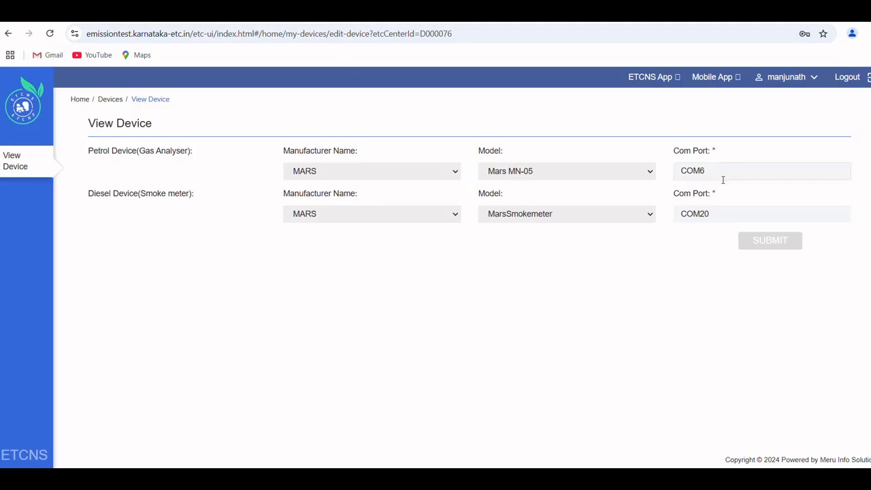
Step: Set the petrol device's (Gas Analyser) com port to COM19 and submit the change
key("BackSpace")
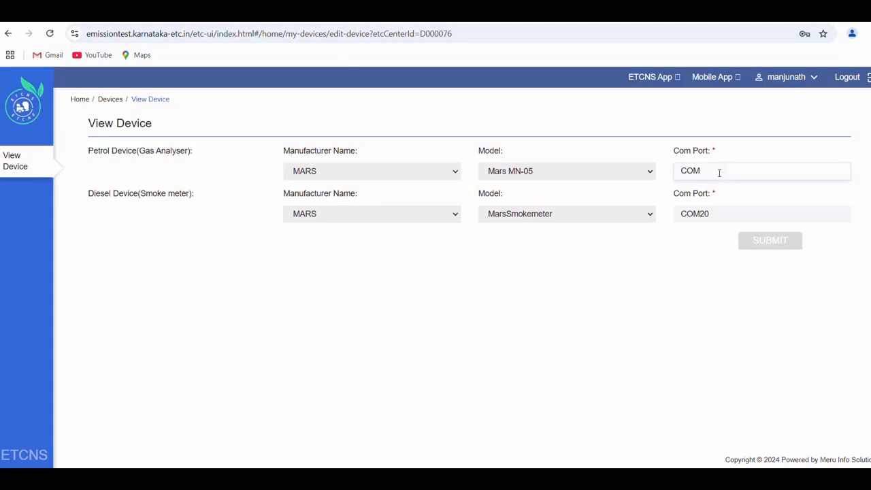
type("1")
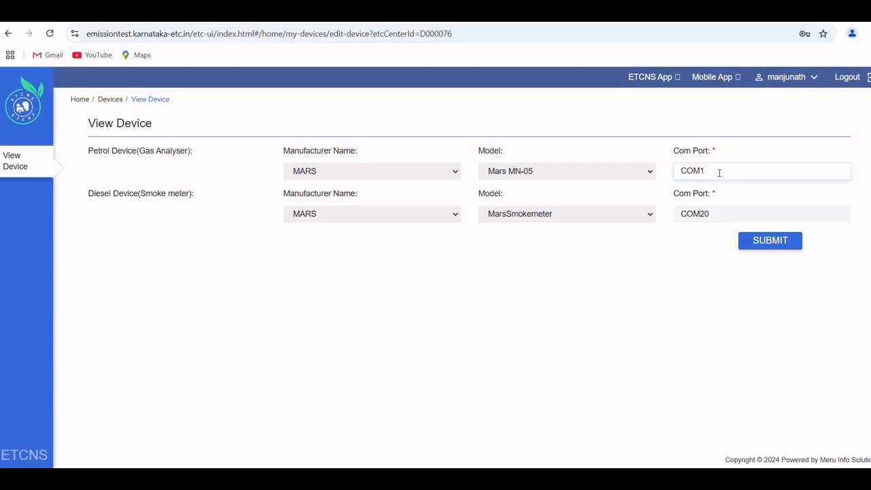
type("9")
left_click(761, 245)
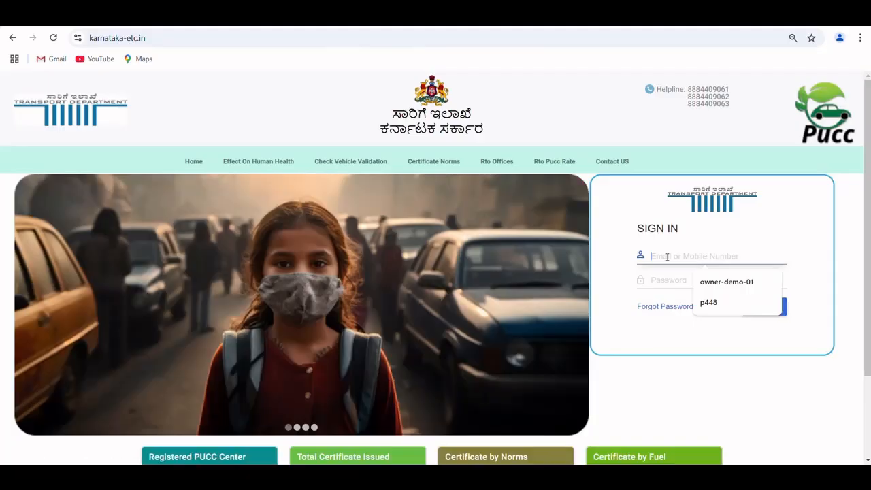
Step: Sign in with the saved owner demo user name and the account password
left_click(698, 283)
left_click(695, 282)
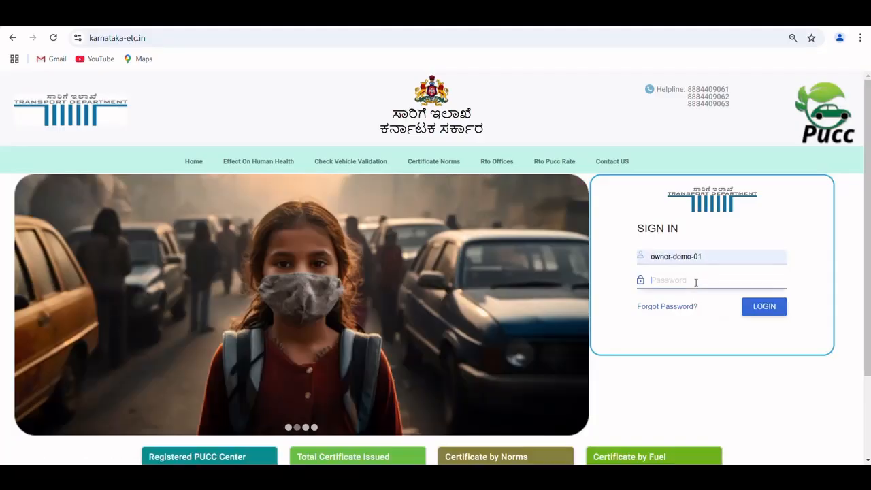
type("••••")
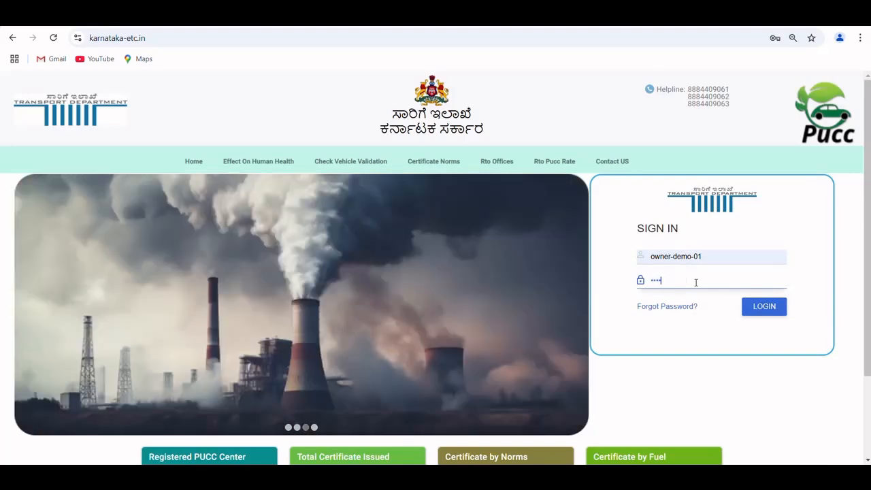
type("••••")
left_click(764, 307)
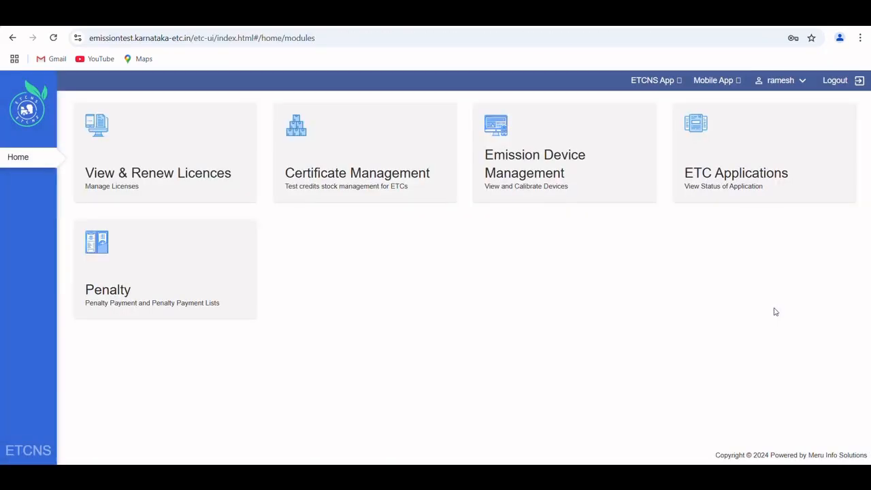
Step: Check the center's licence status and expiry date under View & Renew Licences, and return to the home page
left_click(138, 146)
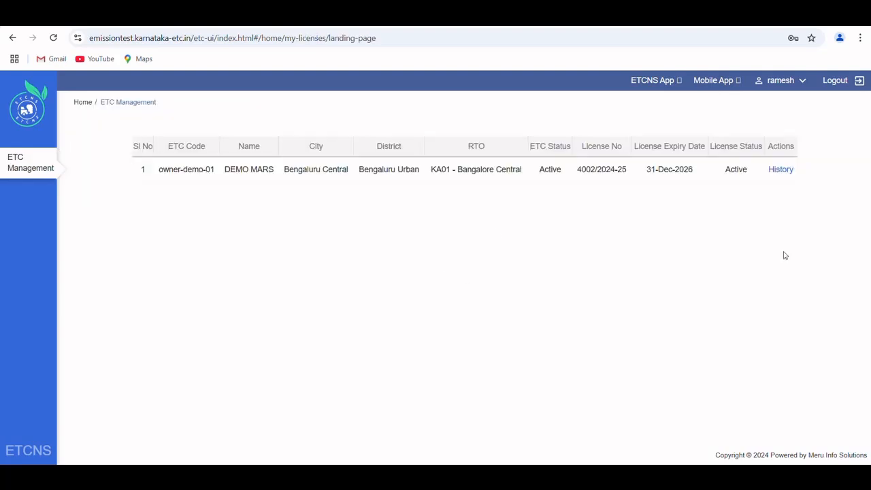
left_click(79, 103)
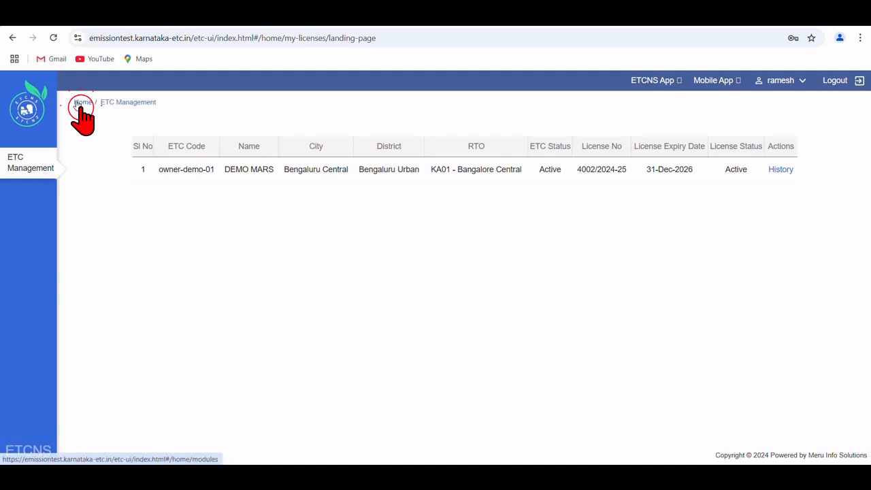
Step: Request 1 test certificate for DEMO MARS in Certificate Management and agree to the terms and conditions
left_click(334, 166)
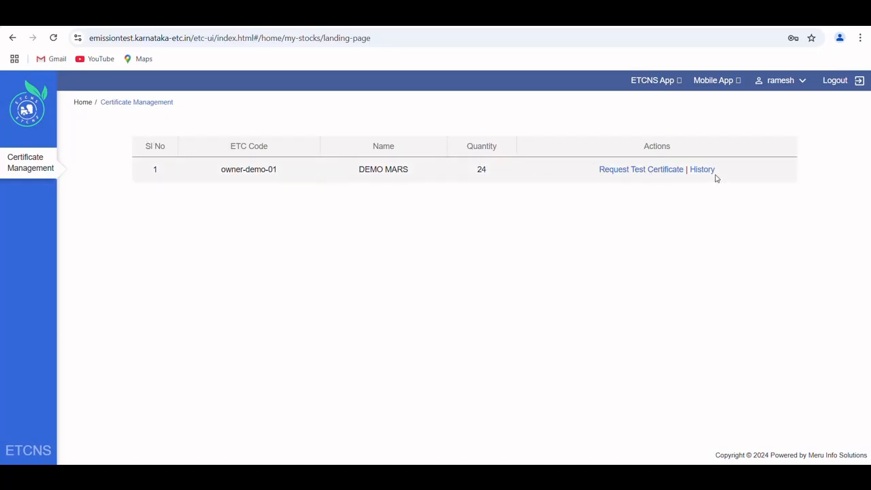
left_click(660, 170)
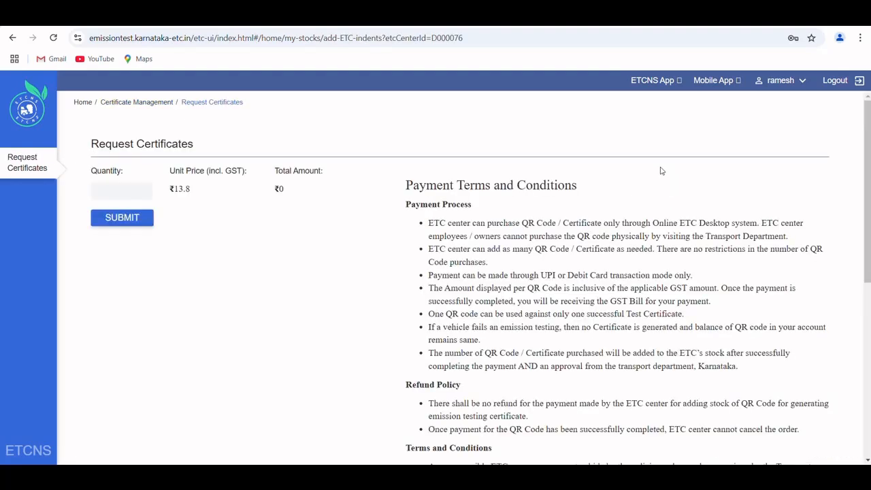
left_click(141, 187)
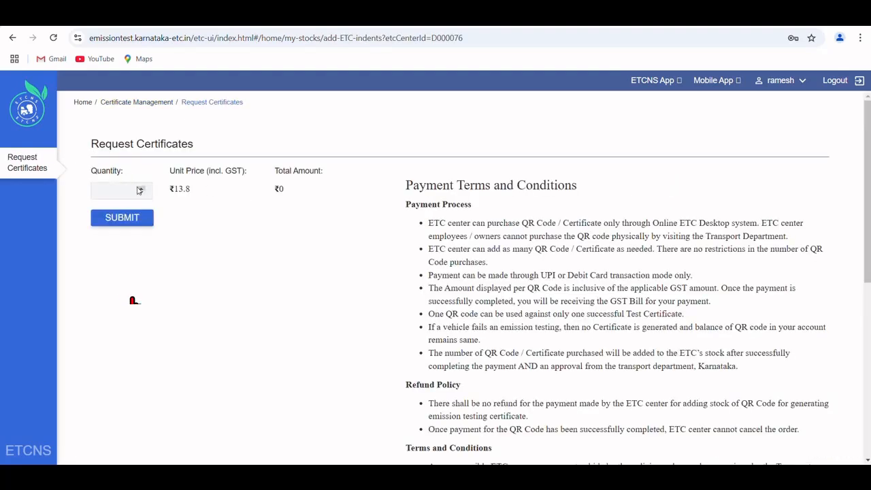
left_click(109, 217)
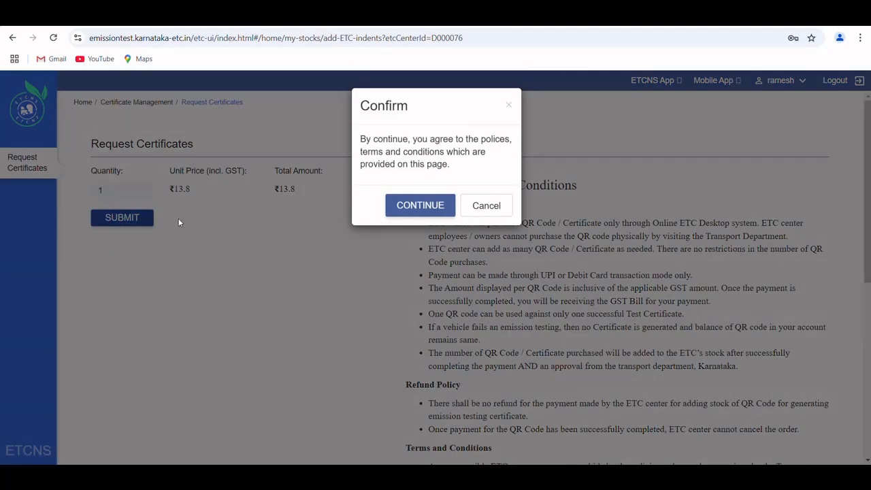
left_click(421, 211)
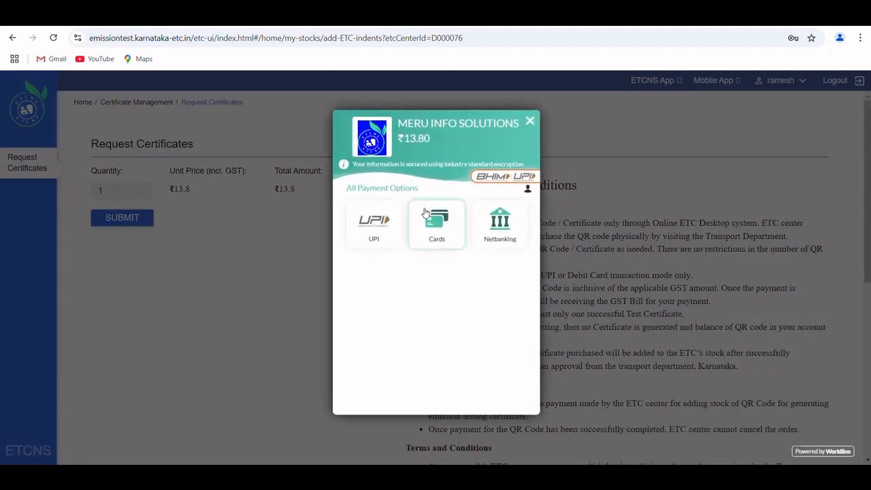
left_click(381, 219)
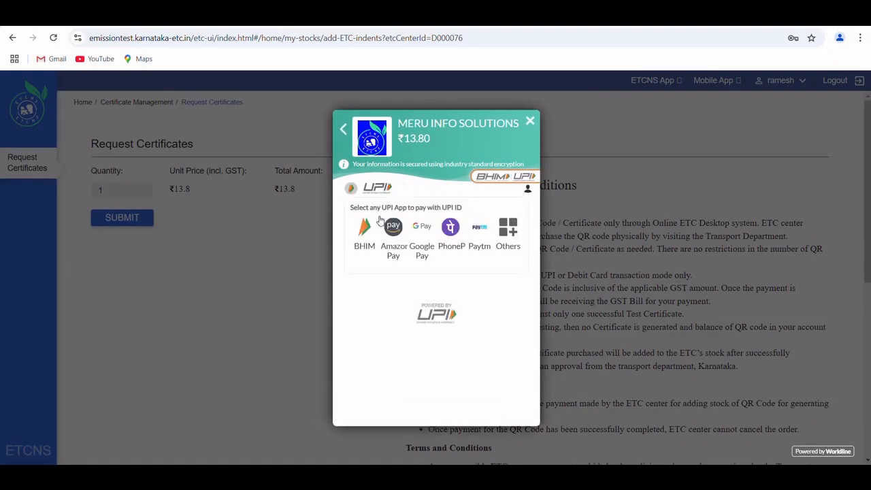
left_click(452, 231)
left_click(501, 289)
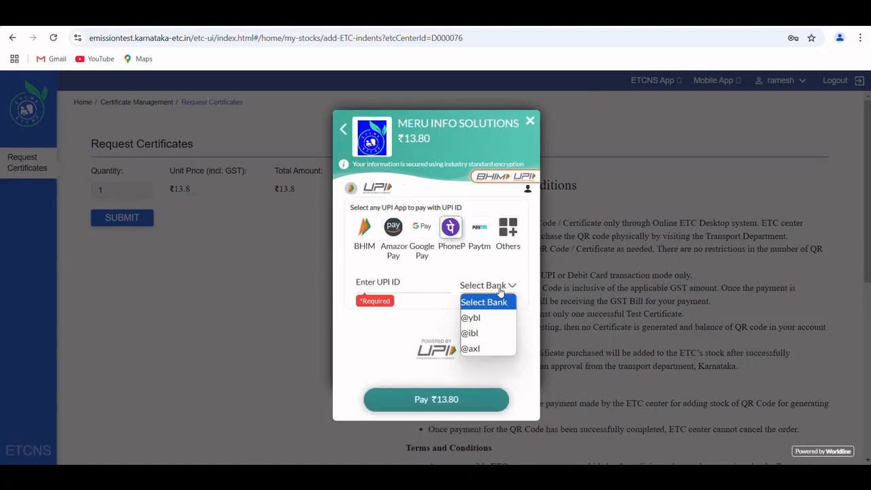
left_click(476, 318)
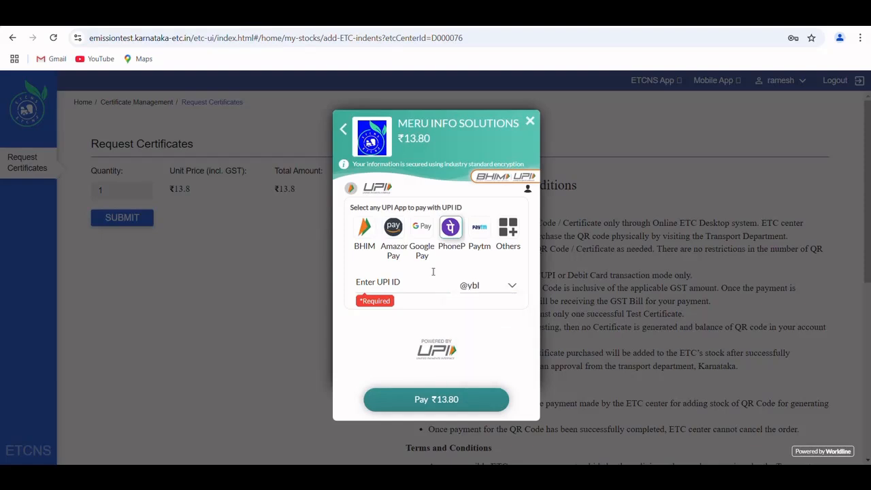
Step: Enter the payer's UPI ID, pay ₹13.80, and resubmit the request for 1 certificate with the terms accepted
left_click(416, 277)
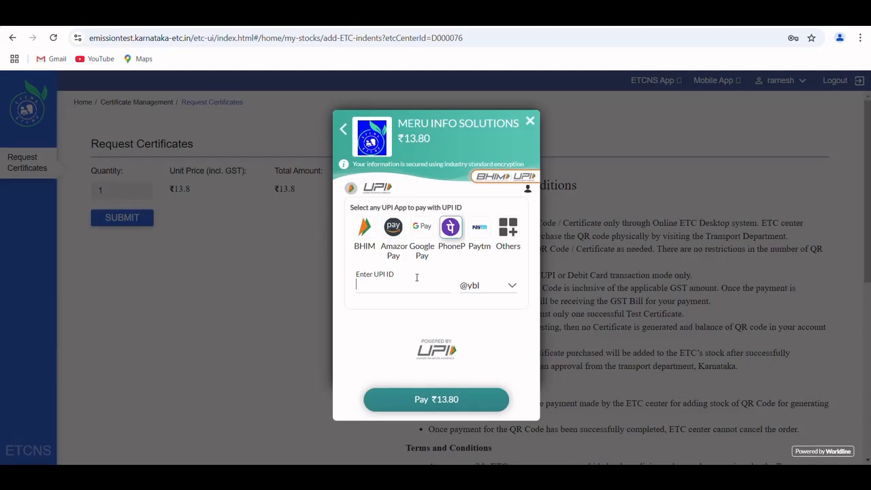
type("9********")
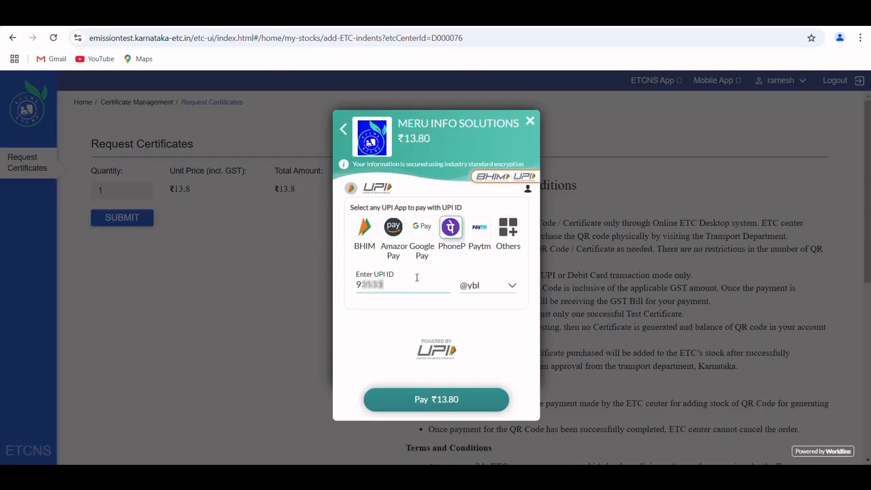
type("**")
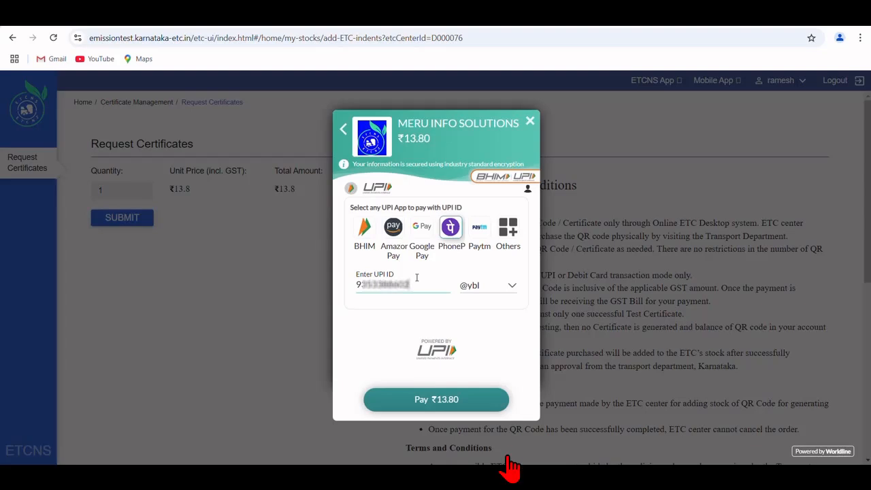
left_click(487, 407)
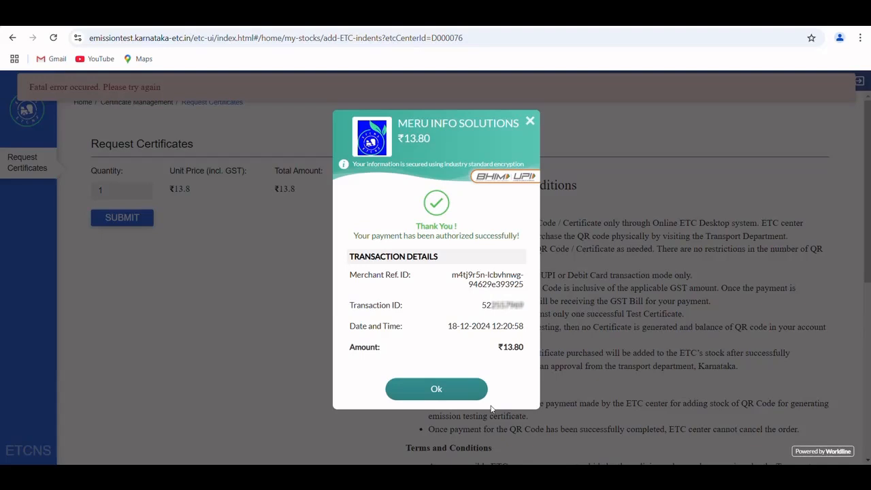
left_click(468, 394)
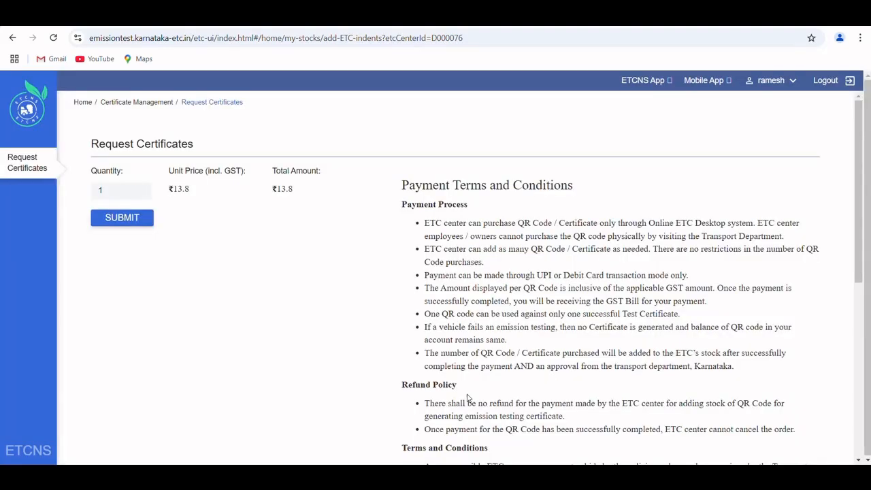
left_click(124, 218)
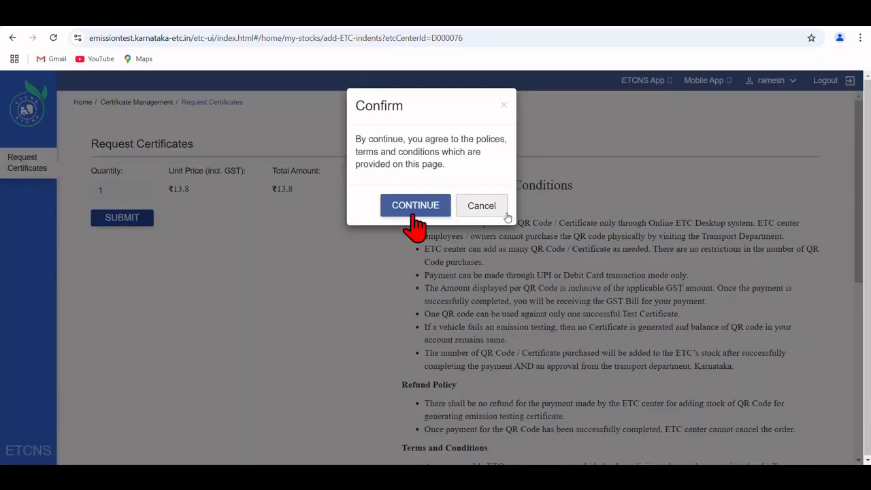
left_click(414, 211)
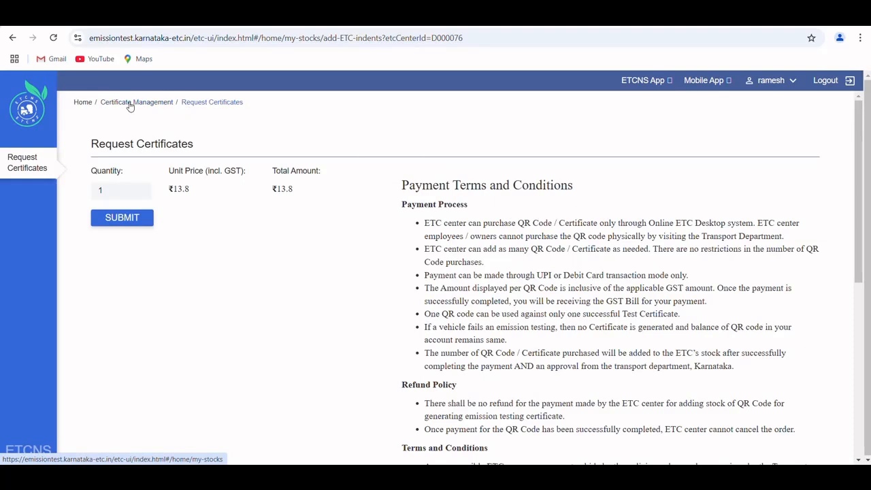
Step: Return to the home page and open the certificate history of DEMO MARS in Certificate Management
left_click(87, 104)
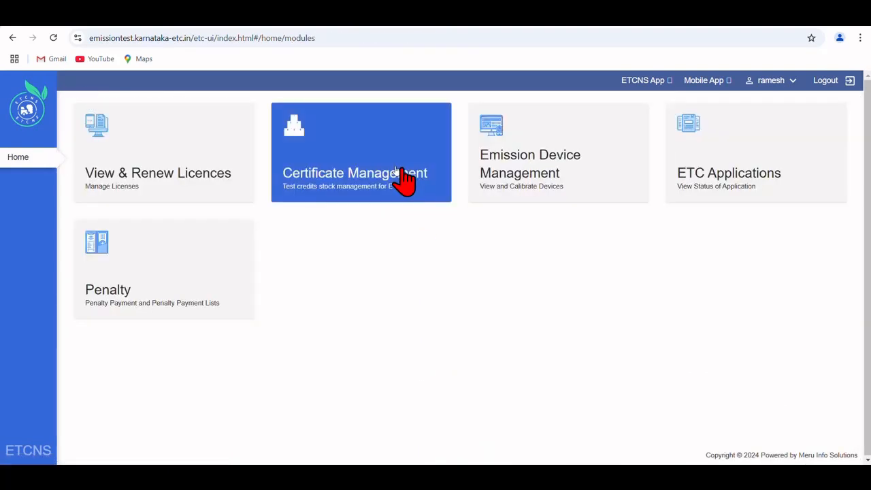
left_click(397, 171)
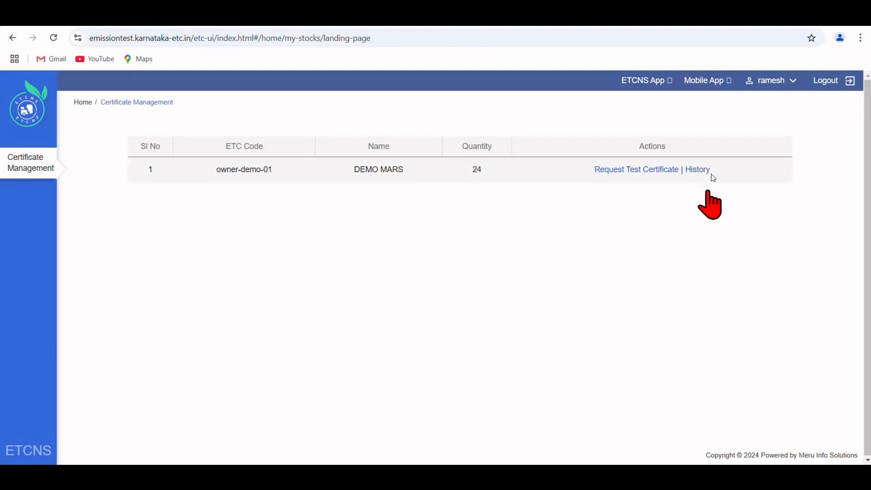
left_click(697, 169)
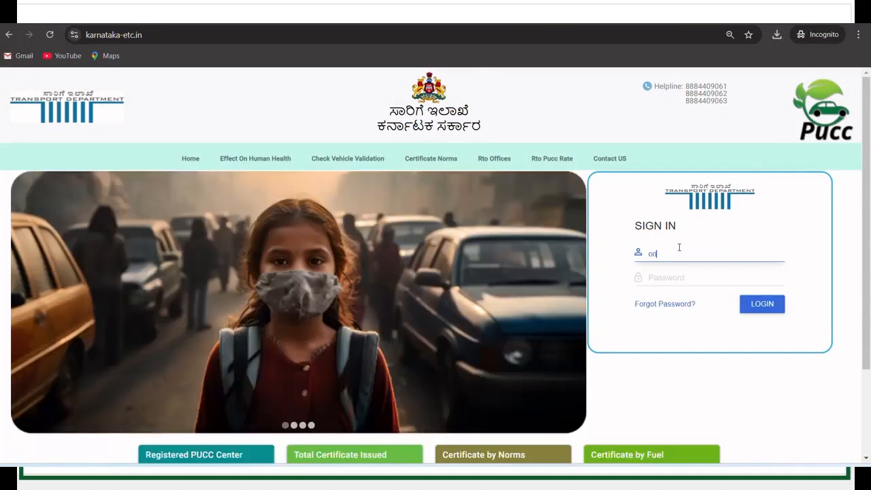
Step: Sign in at karnataka-etc.in with the suggested owner demo user name and the account password
type("owner")
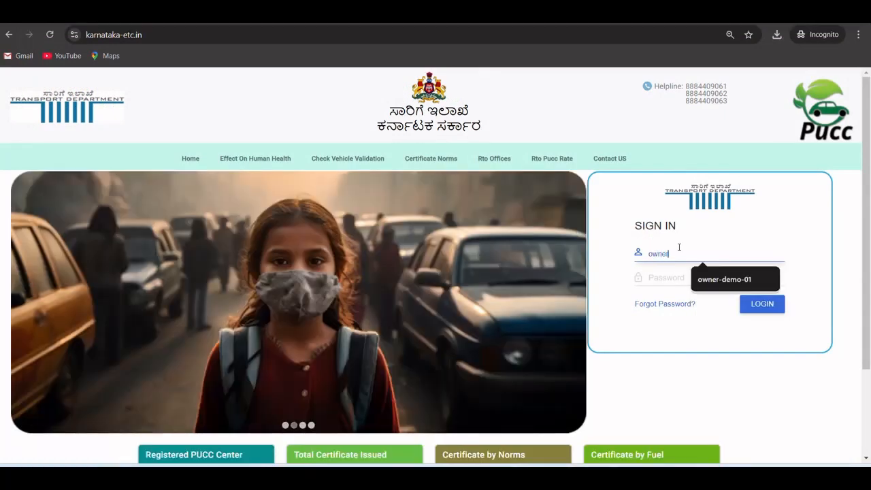
left_click(705, 279)
left_click(705, 279)
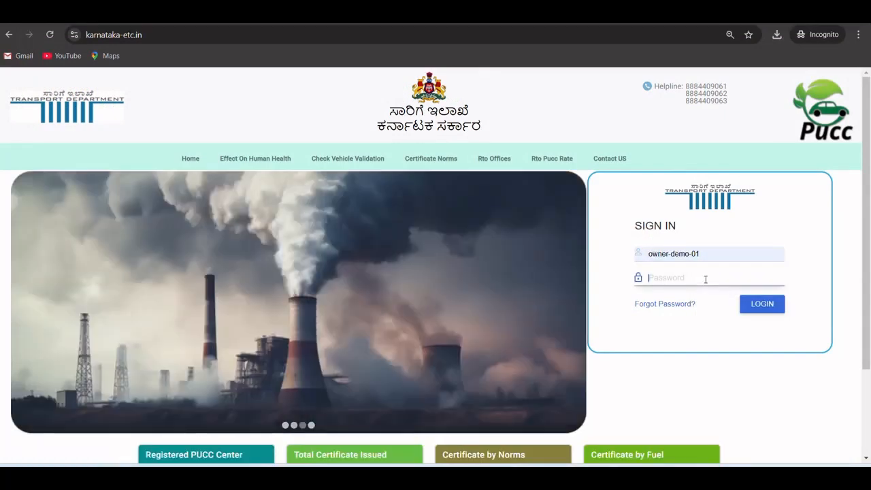
type("*******")
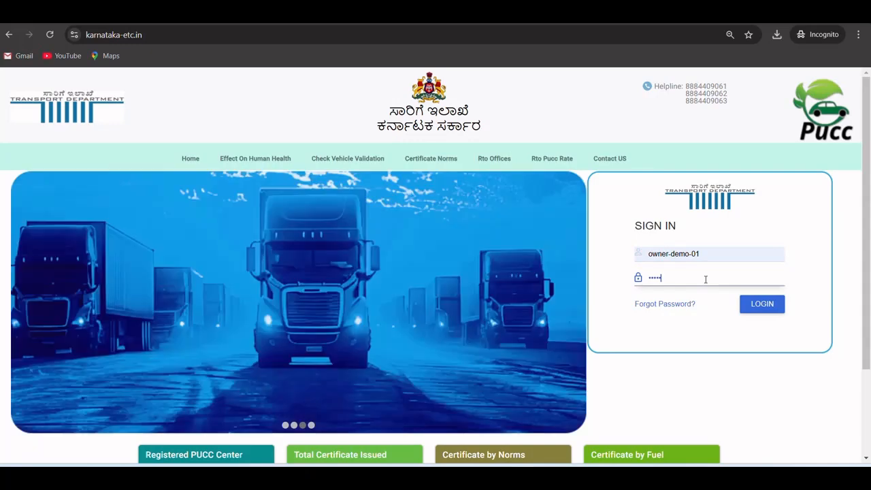
type("***")
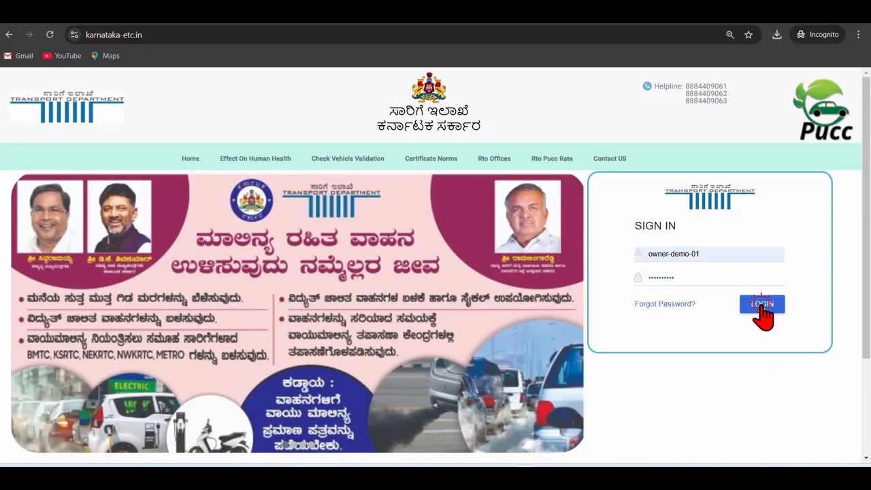
left_click(762, 307)
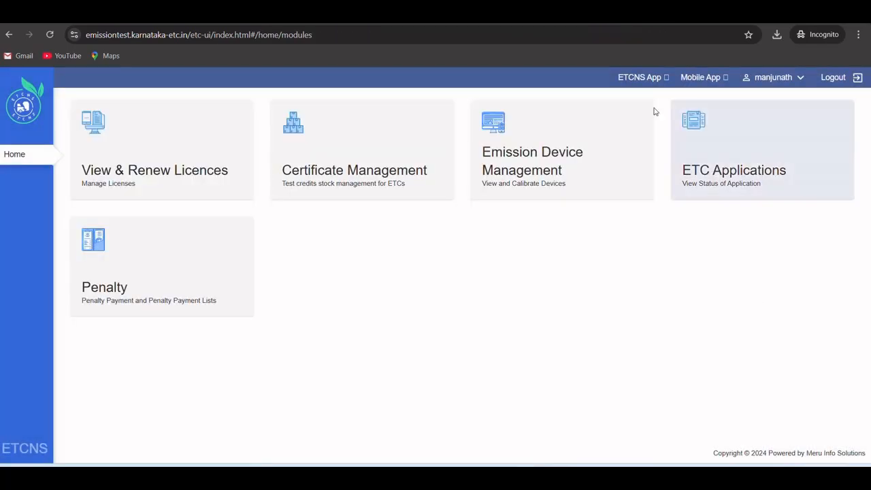
Step: Download the ETCNS desktop app installer to the Desktop as KARPUCC-SETUP and check the finished download
left_click(643, 79)
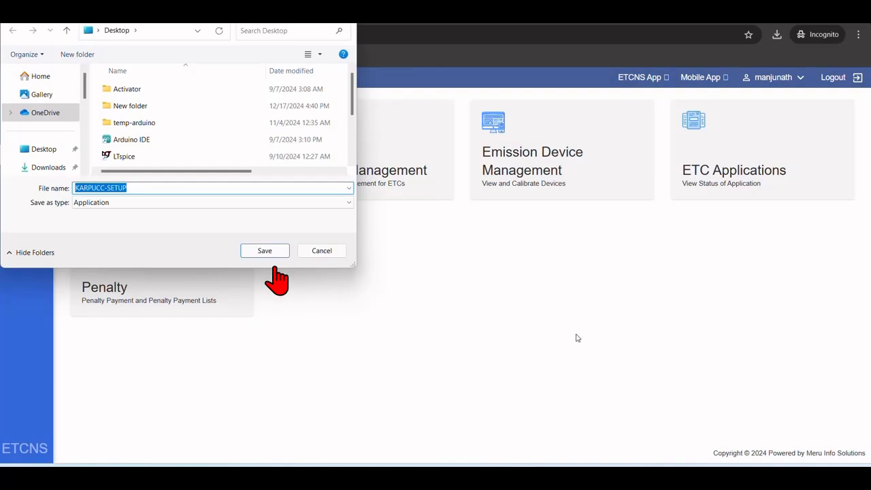
left_click(265, 250)
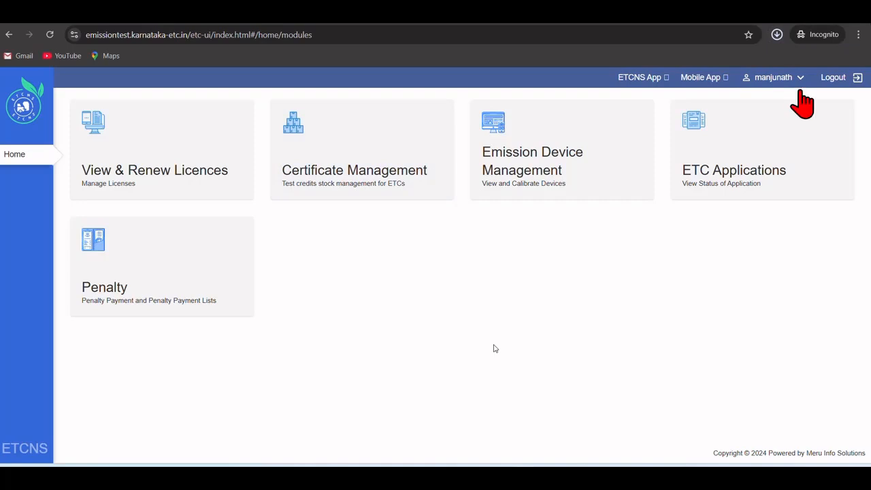
left_click(776, 34)
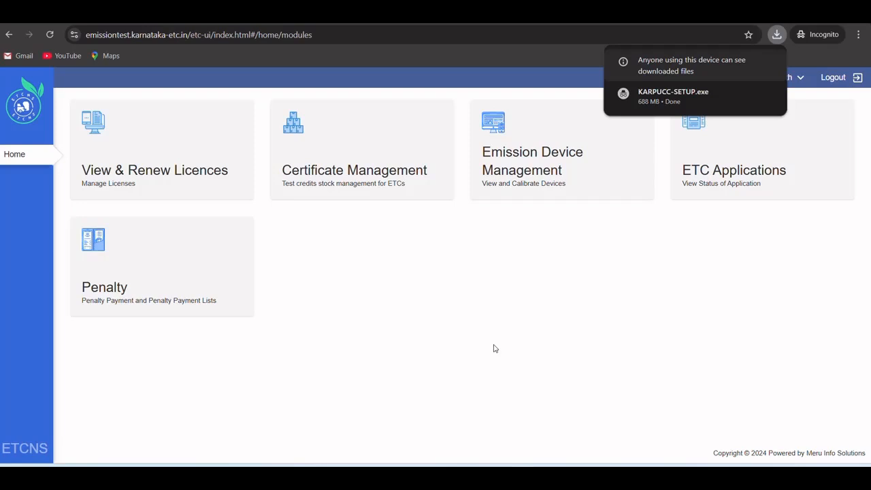
left_click(495, 348)
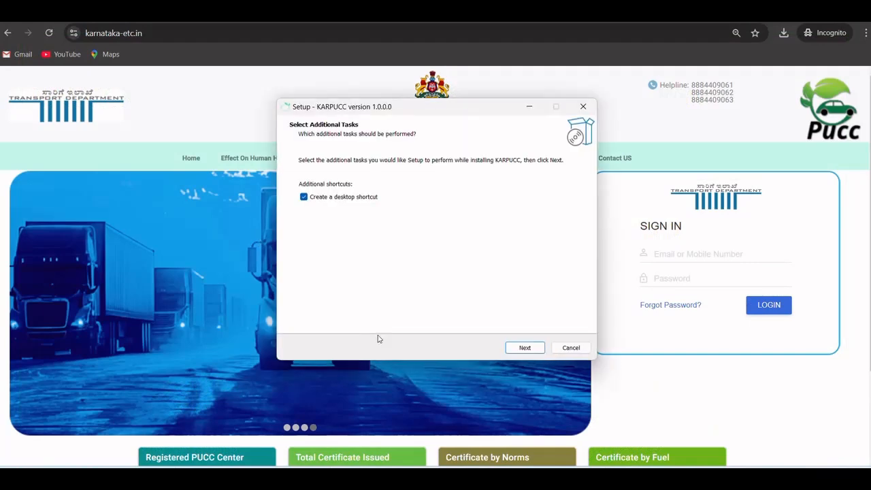
Step: Install KARPUCC version 1.0.0.0 with a desktop shortcut, finish the setup with Launch KARPUCC enabled, and dismiss the launch error
left_click(525, 347)
left_click(525, 348)
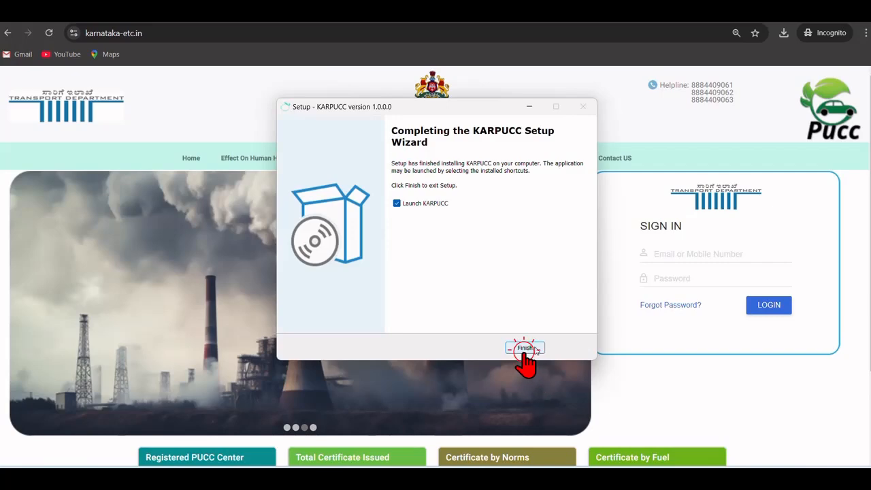
left_click(534, 349)
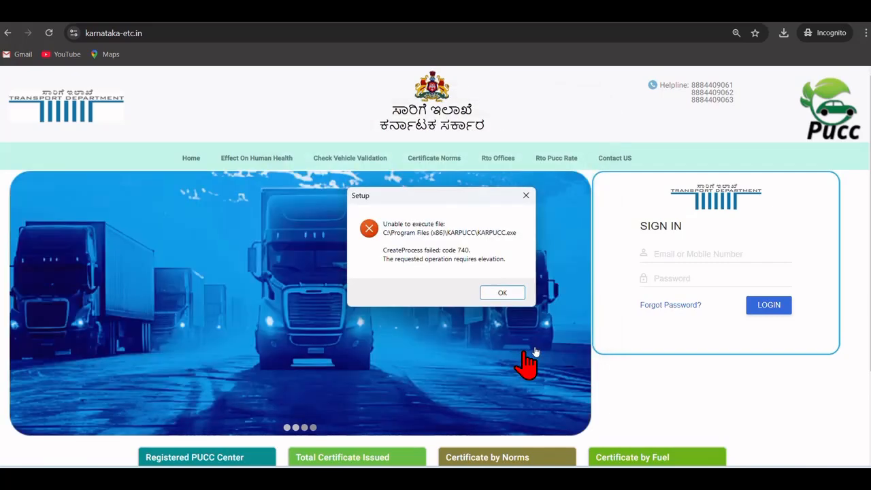
left_click(502, 293)
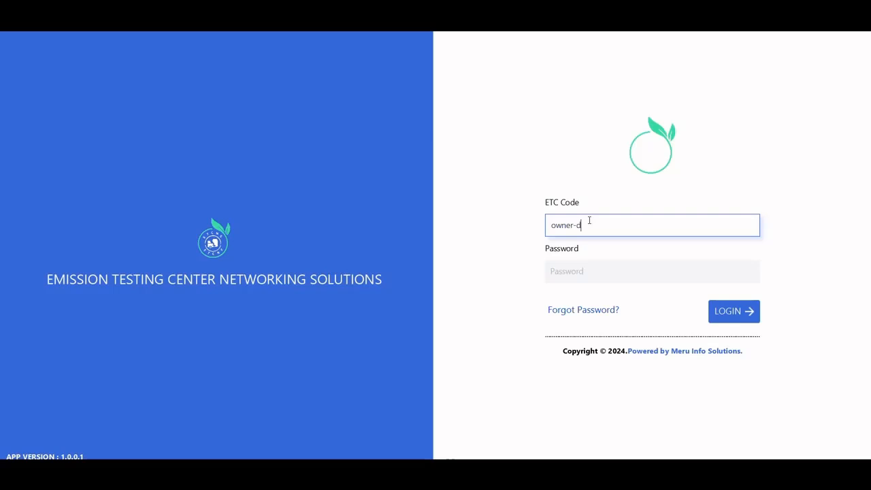
Step: Sign in to the KARPUCC desktop app with the owner demo ETC code and the account password
type("emo-01")
left_click(578, 278)
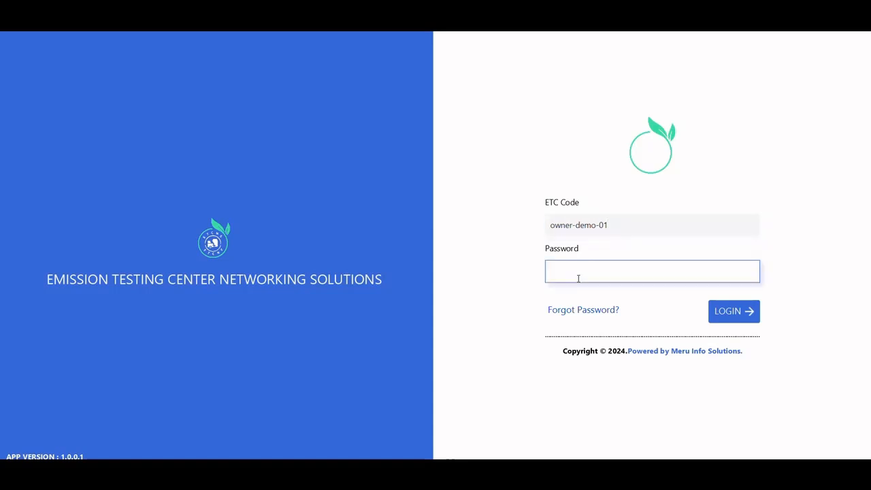
type("123")
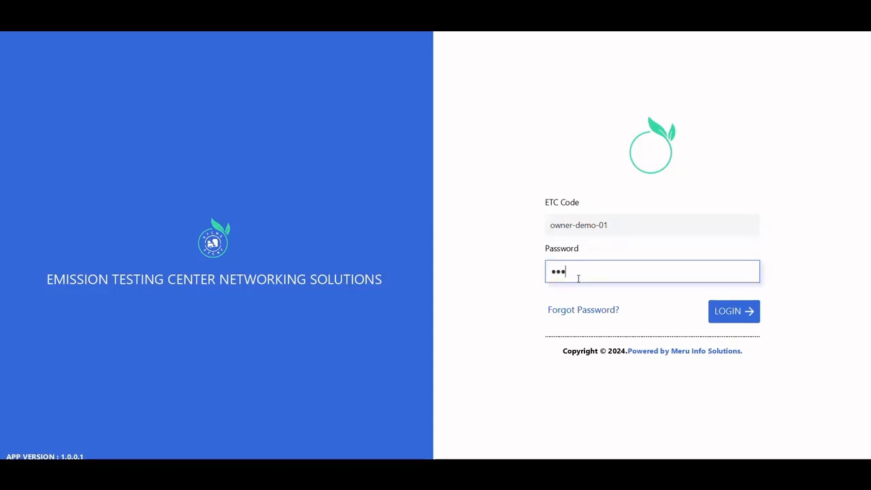
type("456")
type("••••")
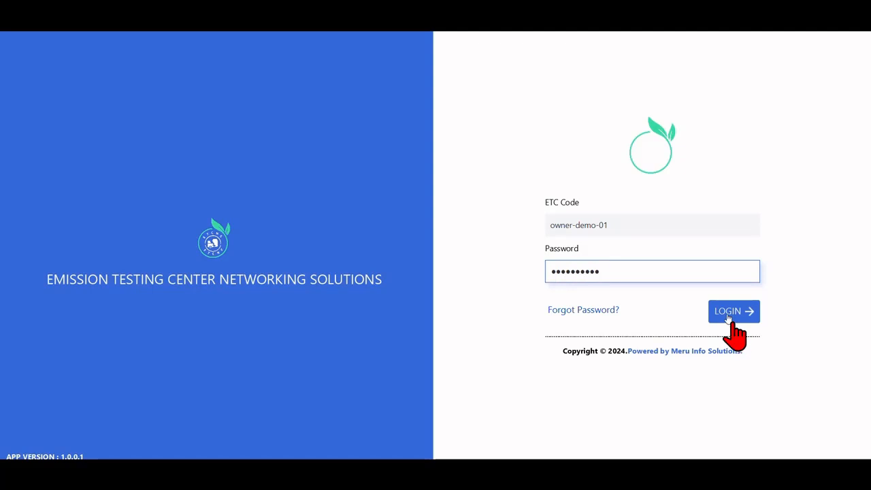
left_click(727, 317)
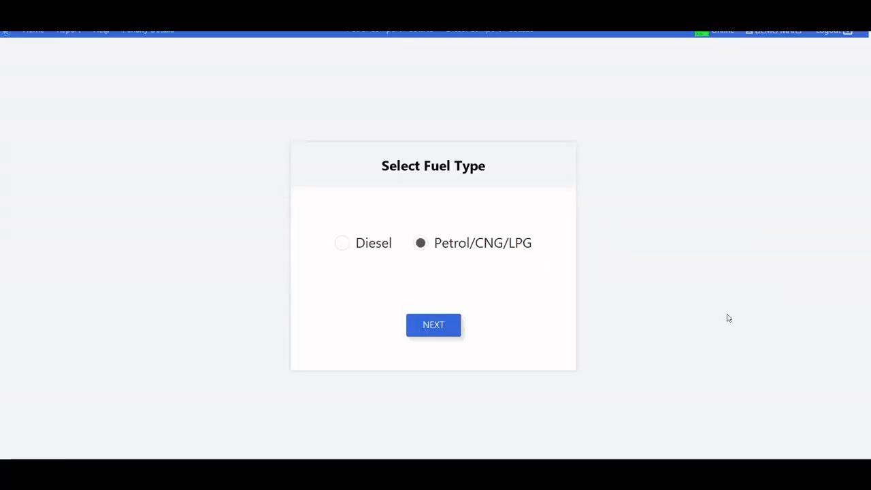
Step: Start a Petrol/CNG/LPG test, hand the session over to the mobile by QR code, and capture the ETC center image
left_click(437, 325)
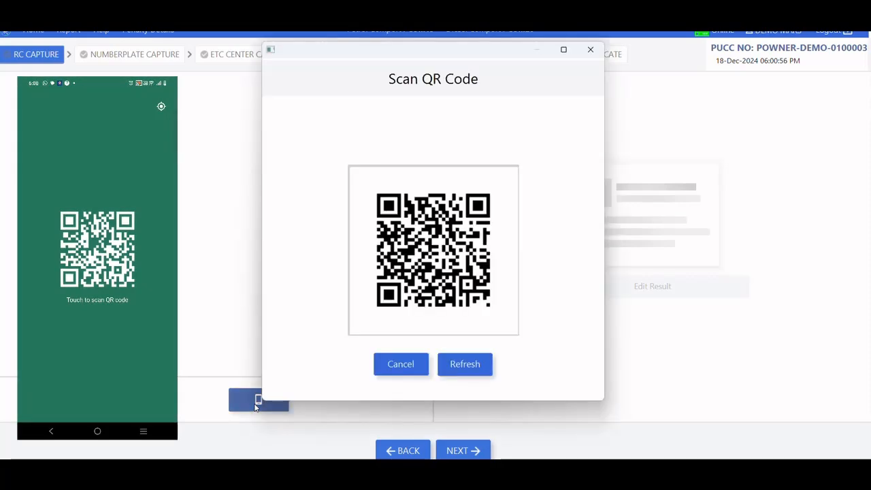
left_click(258, 401)
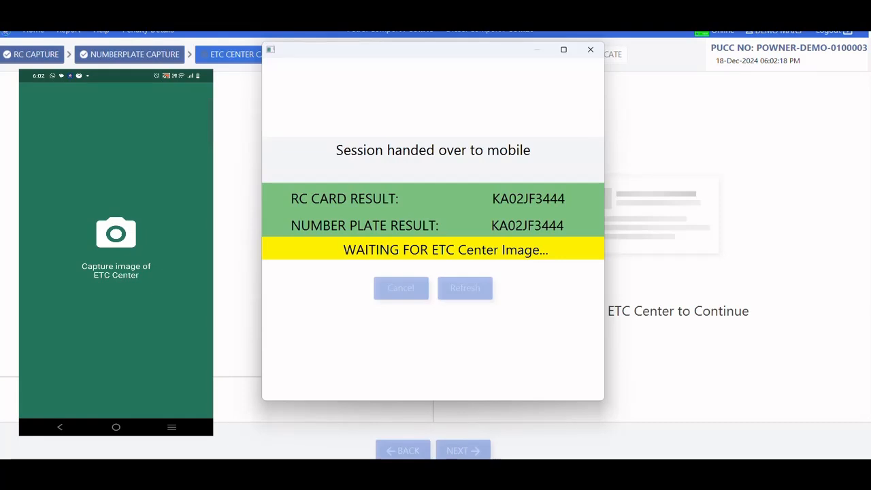
left_click(120, 261)
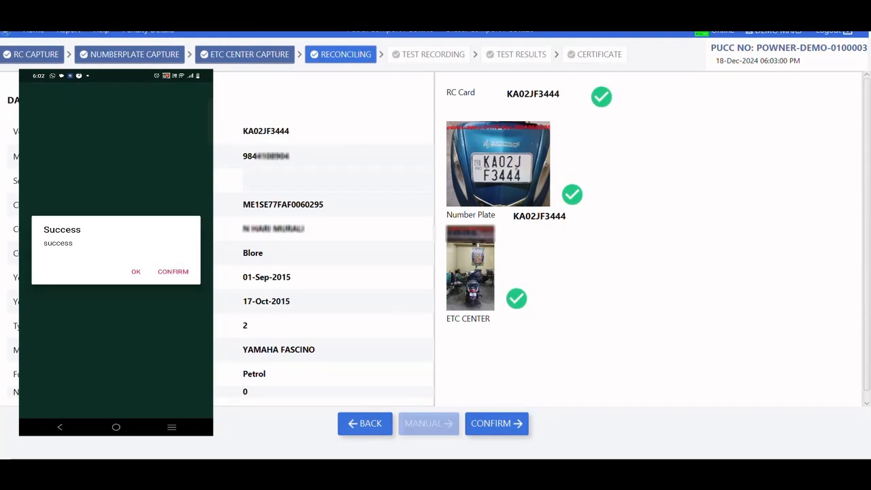
Step: Confirm the reconciled vehicle details and record the emission test video in the mobile app
left_click(488, 418)
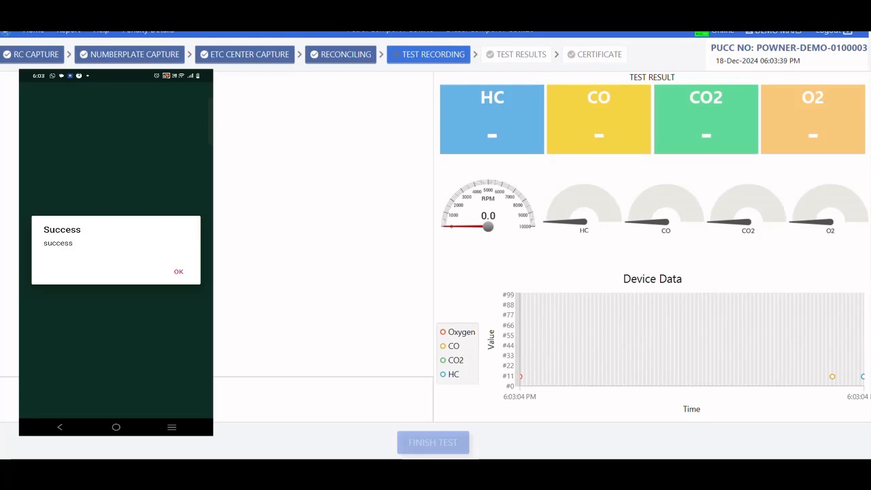
left_click(178, 271)
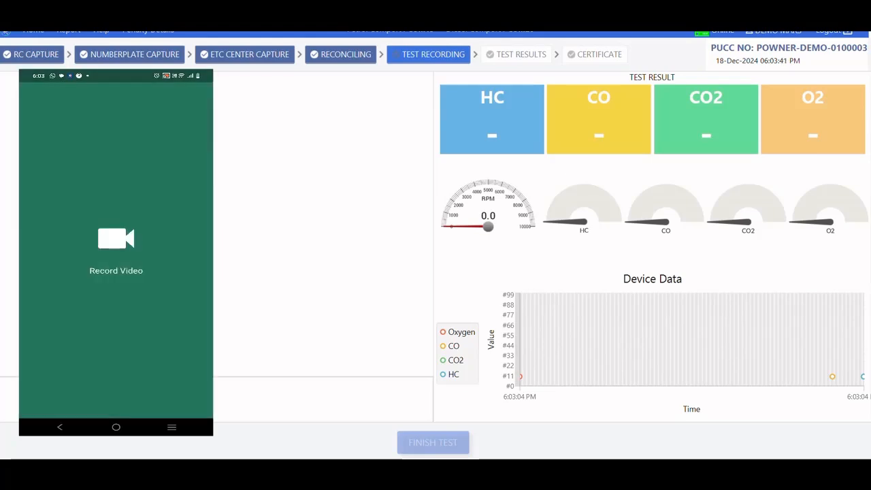
left_click(115, 239)
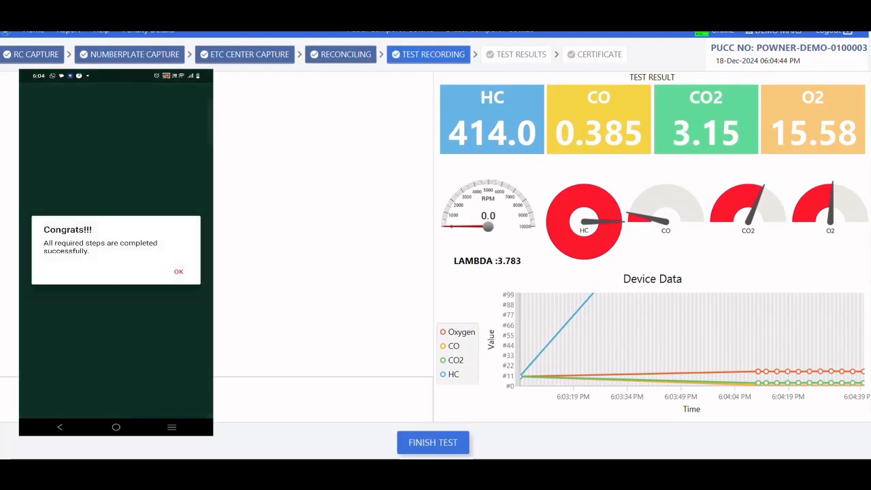
Step: Finish the emission test and generate its pollution certificate, confirming the vehicle information with the displayed captcha code
left_click(178, 272)
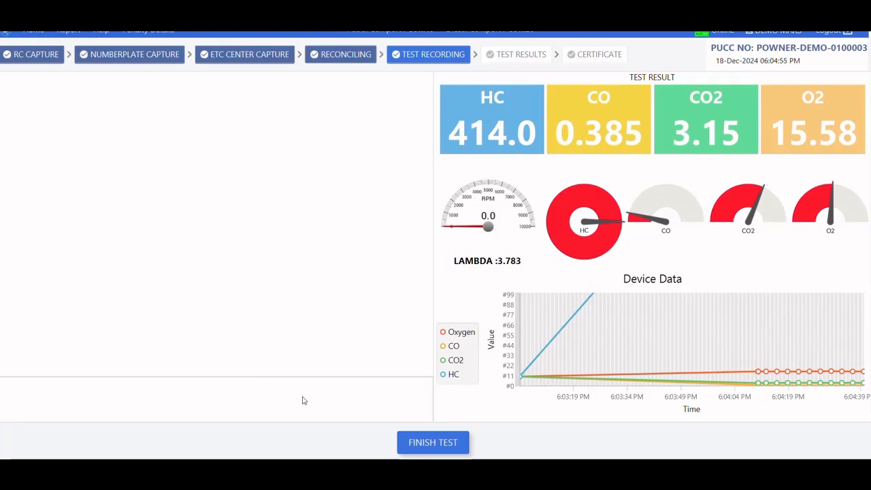
left_click(447, 443)
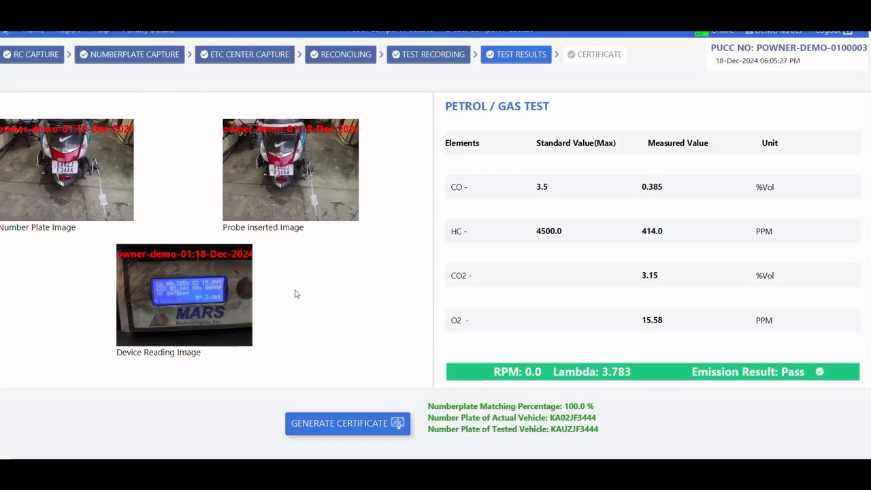
left_click(322, 424)
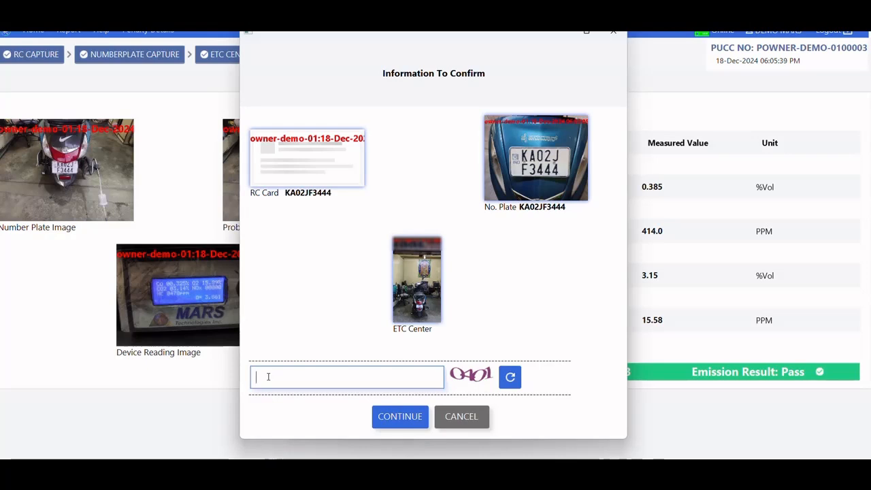
type("040")
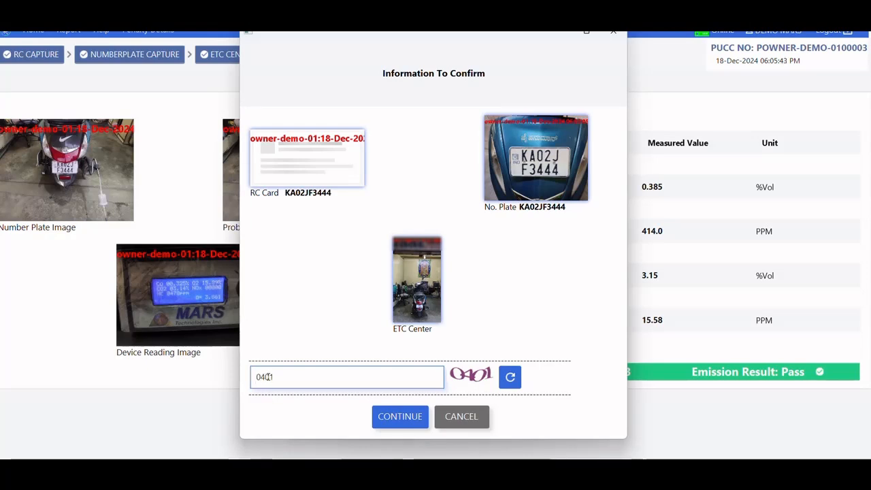
type("1")
left_click(401, 417)
left_click(402, 420)
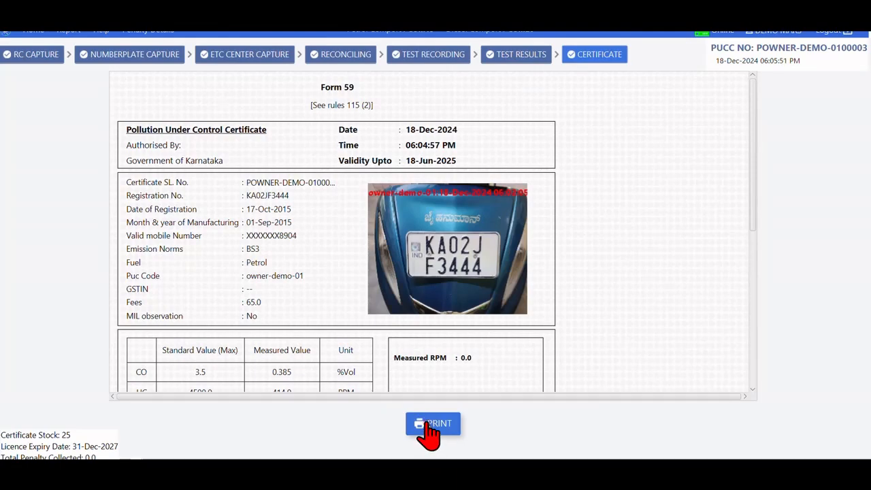
Step: Start printing the generated Form 59 certificate and show the available printers for selection
left_click(426, 424)
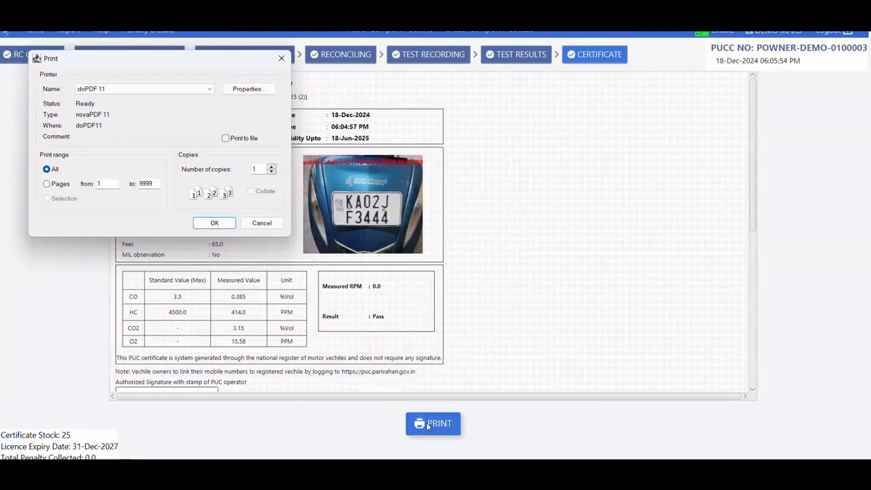
left_click(208, 91)
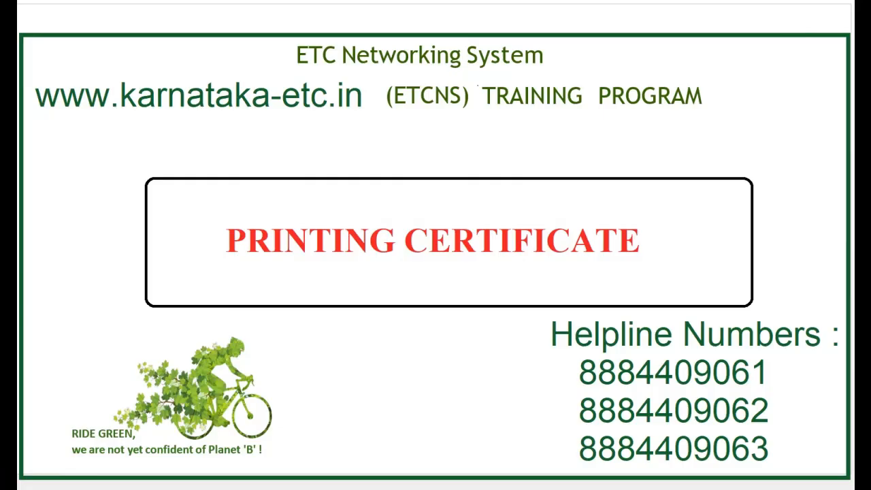